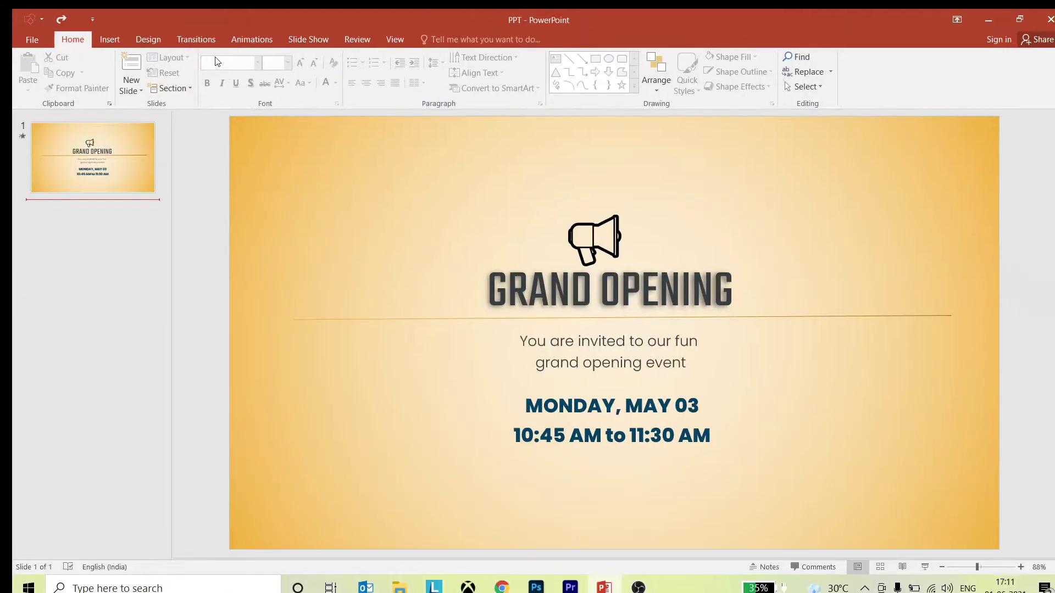
Step: Apply the Curtains transition, lasting 06.00 seconds, to the Grand Opening slide
click(206, 42)
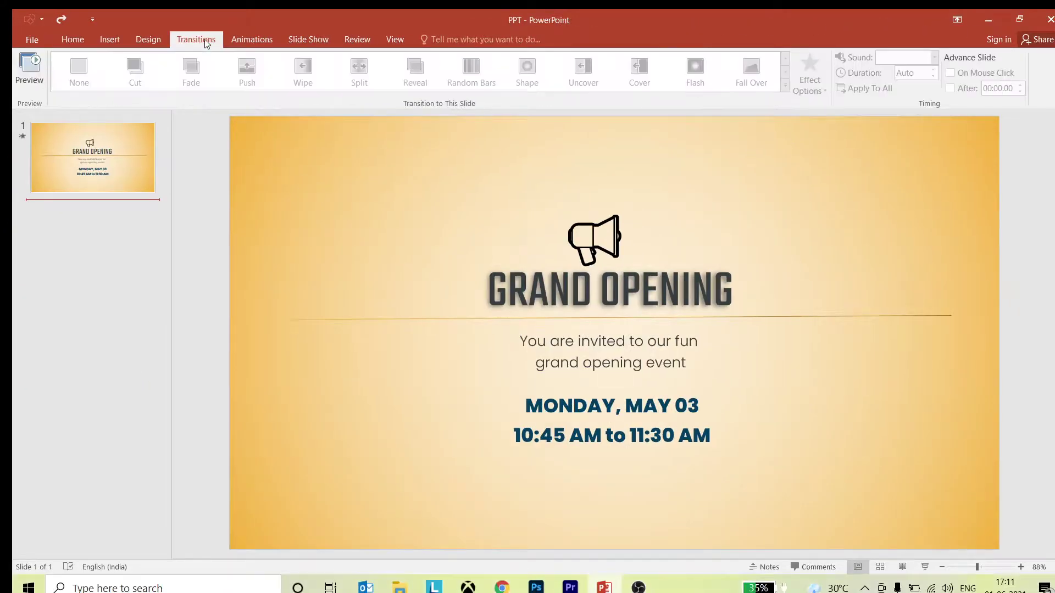
click(717, 163)
click(785, 86)
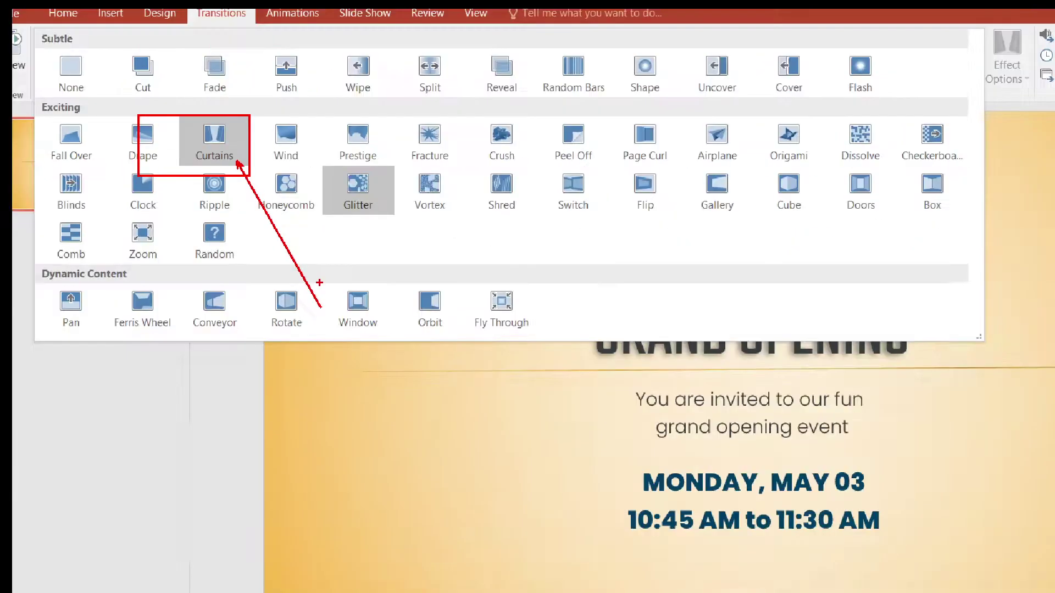
click(214, 146)
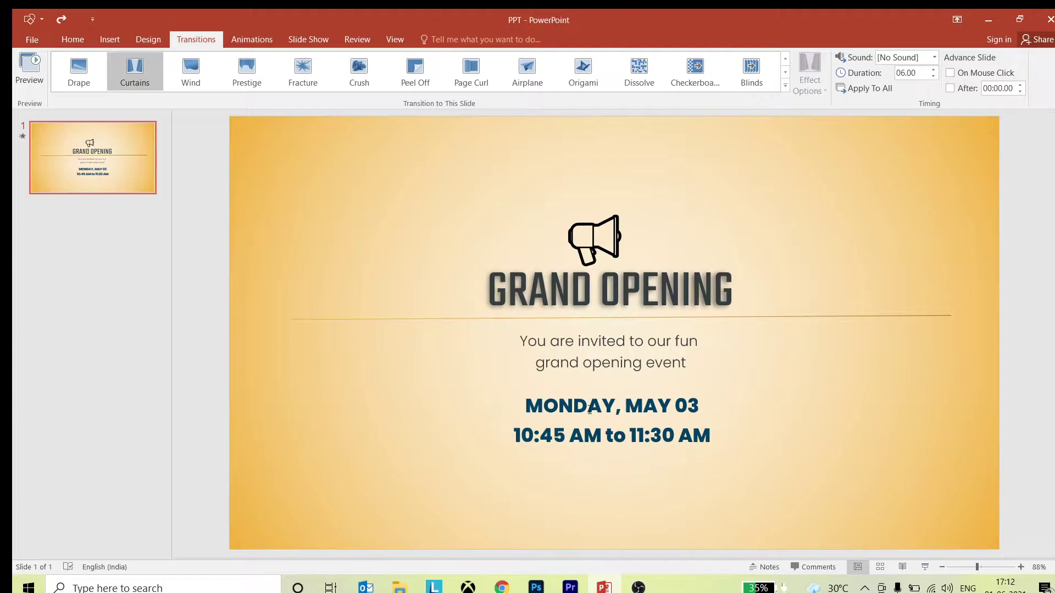
click(595, 260)
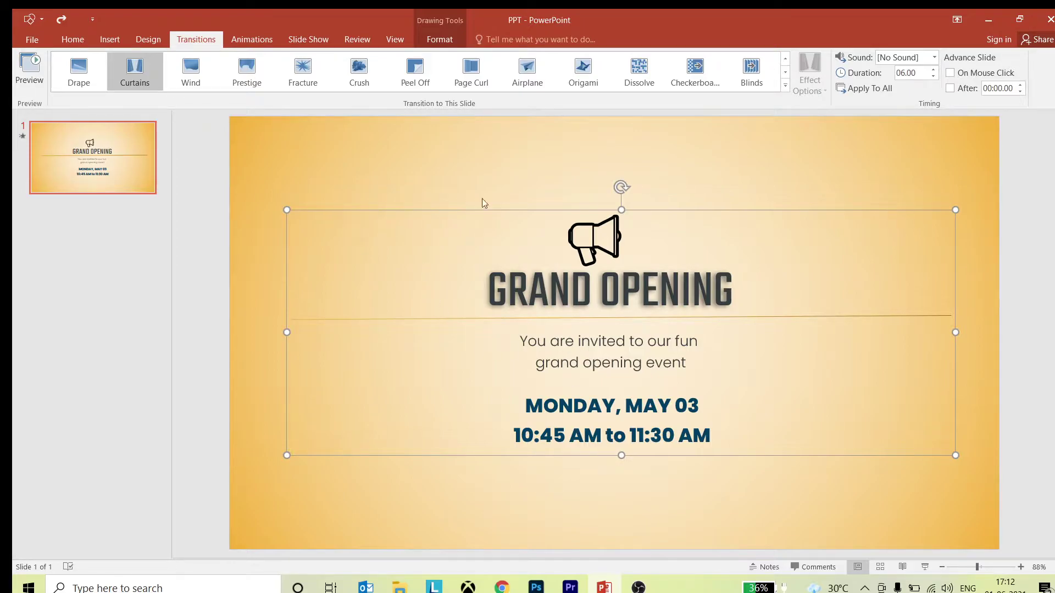
click(1025, 271)
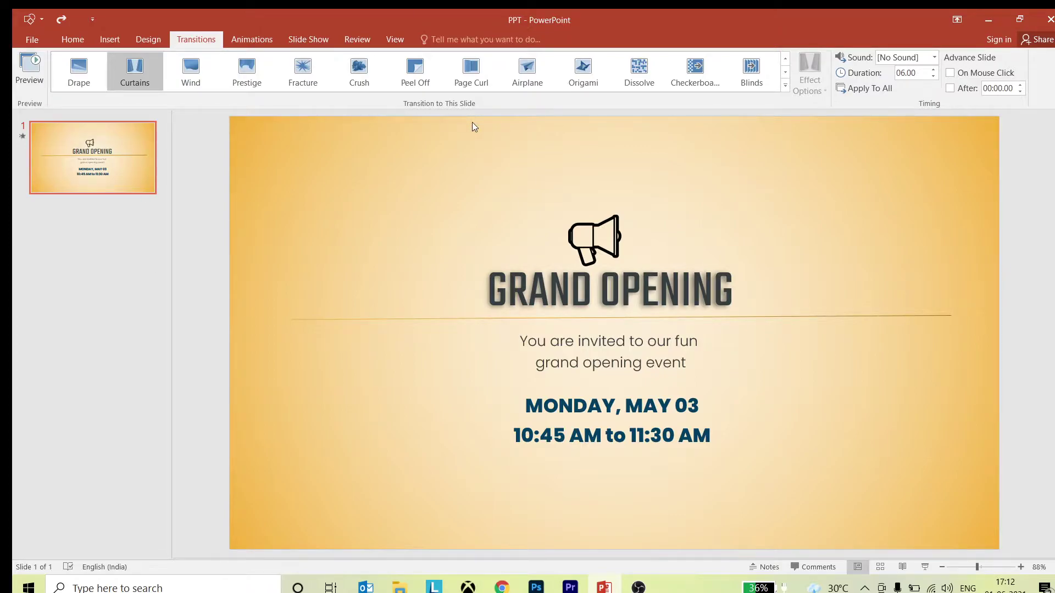
click(786, 86)
click(192, 136)
Step: Add a new blank slide and drag it above the Grand Opening slide
right_click(67, 230)
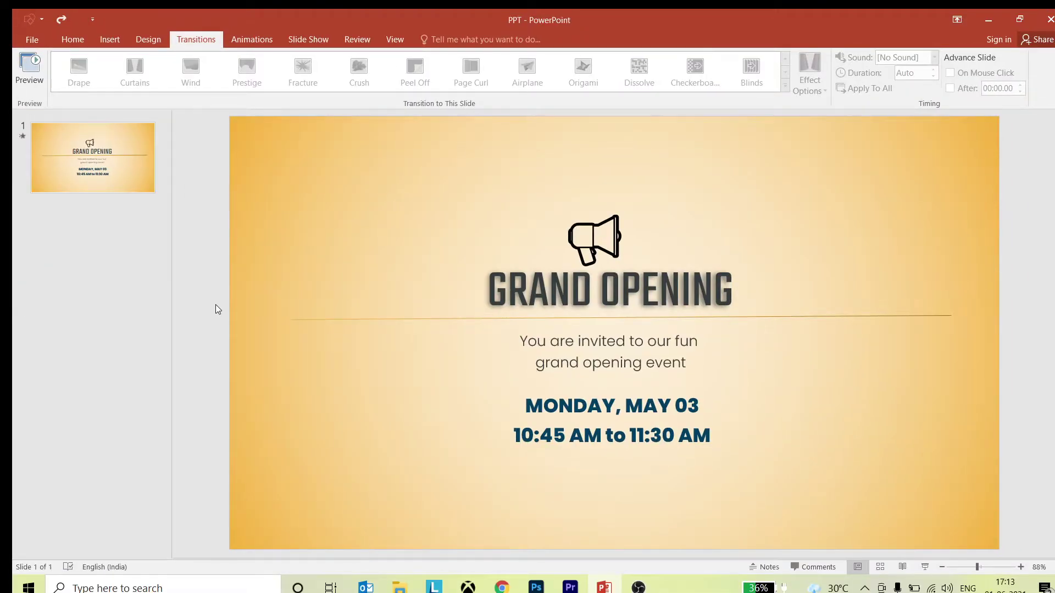
right_click(127, 236)
click(166, 281)
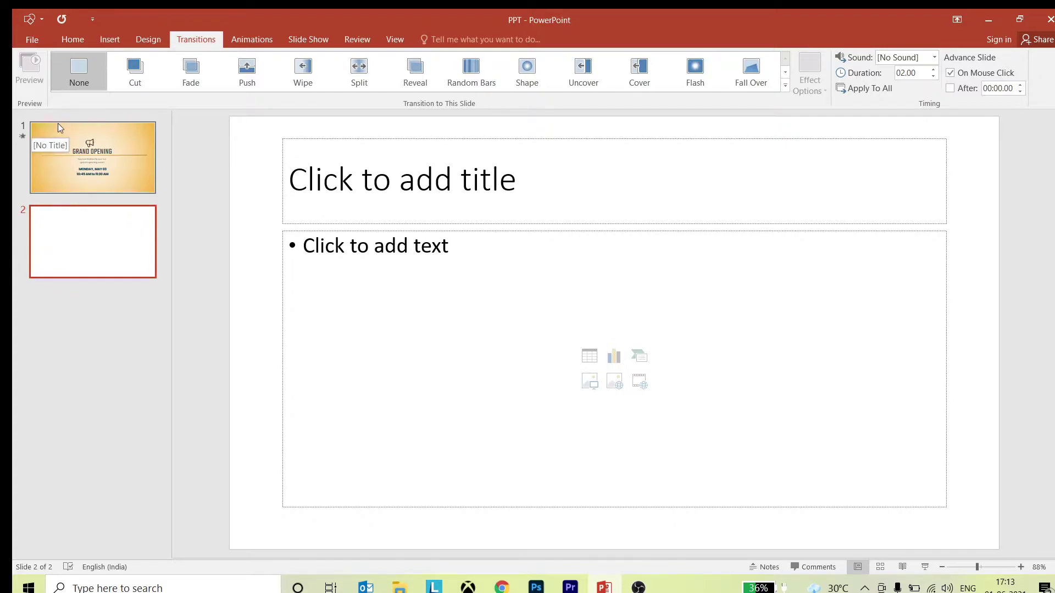
mouse_move(64, 240)
mouse_down()
mouse_move(31, 245)
mouse_move(67, 165)
mouse_up()
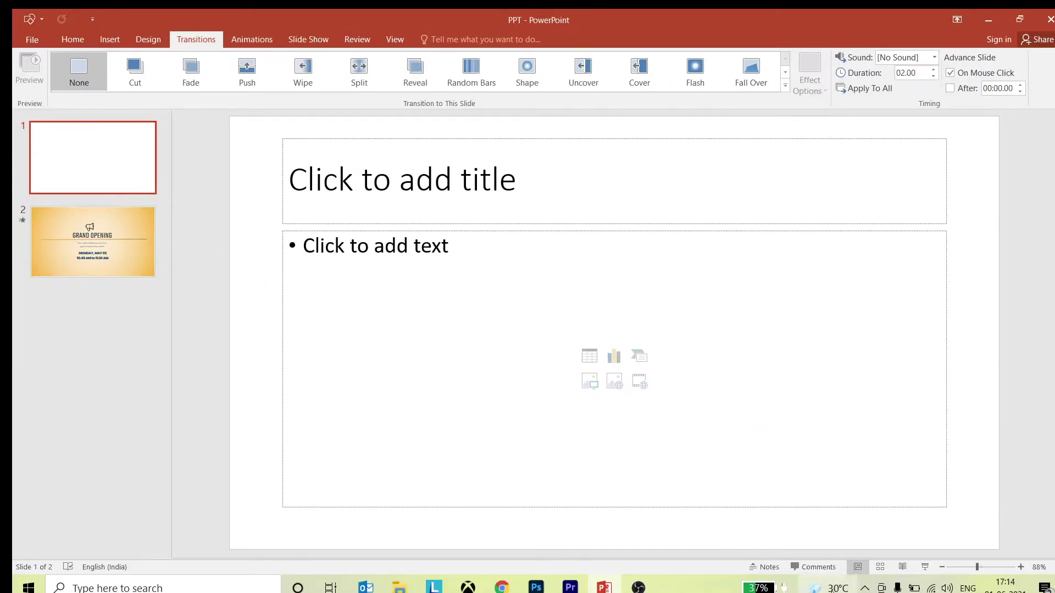
Step: Delete the blank slide's title and text placeholders, previewing the deck in Slide Show
click(903, 567)
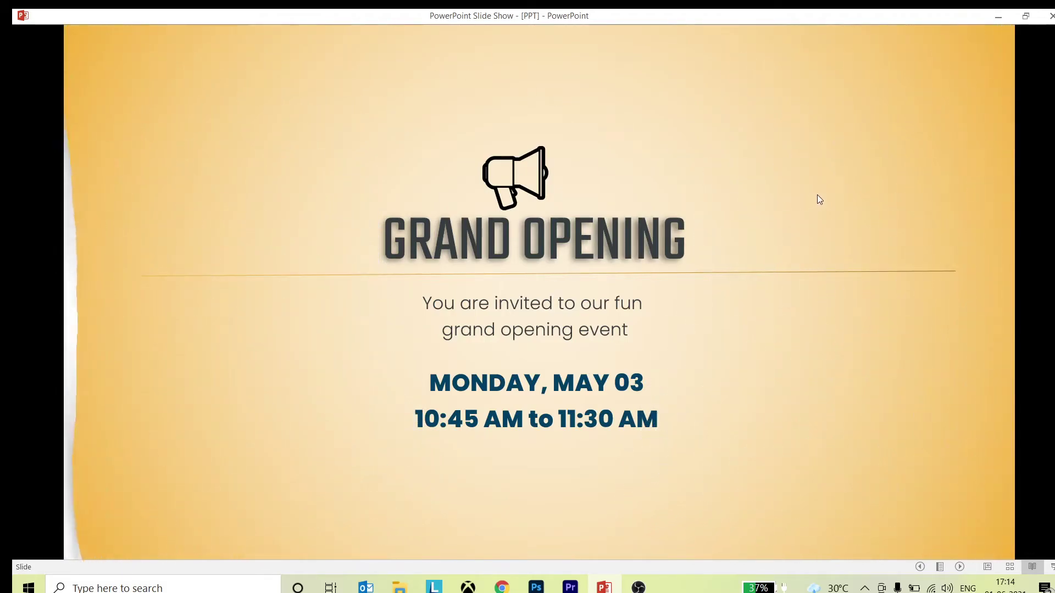
key(Escape)
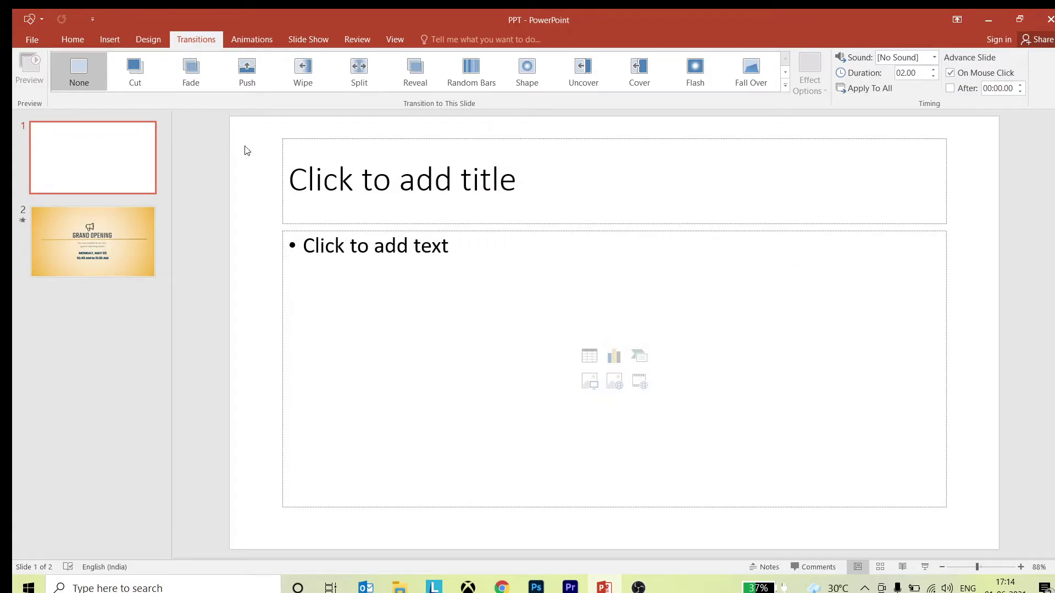
drag(205, 135, 1006, 539)
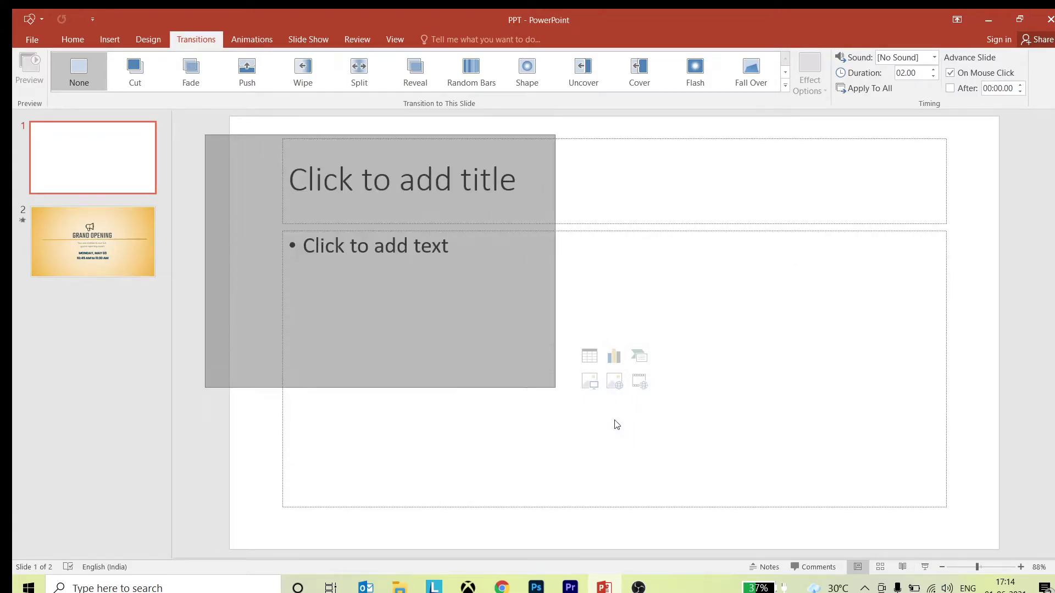
key(Delete)
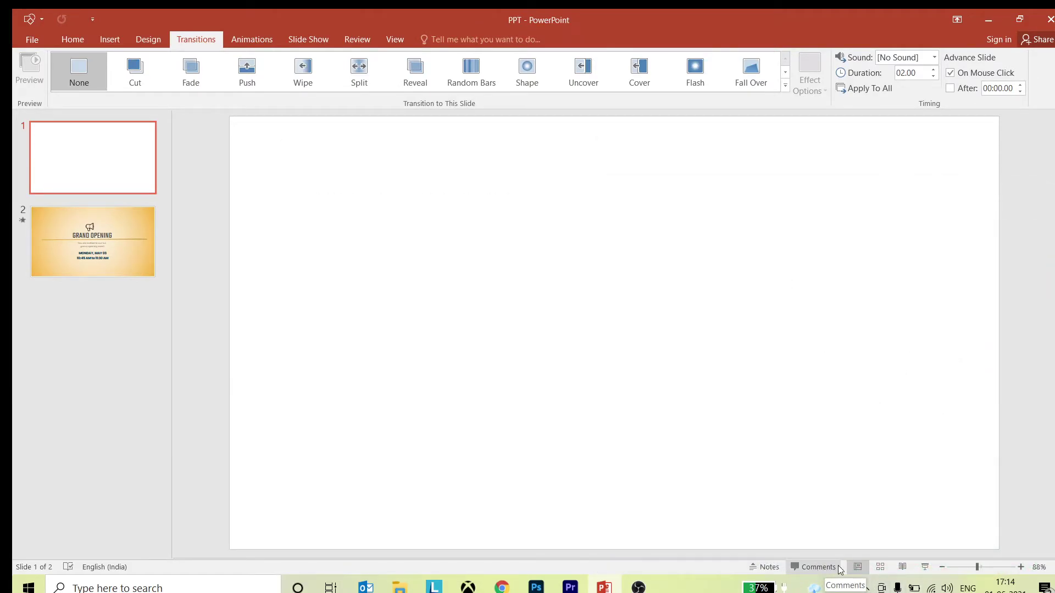
click(902, 567)
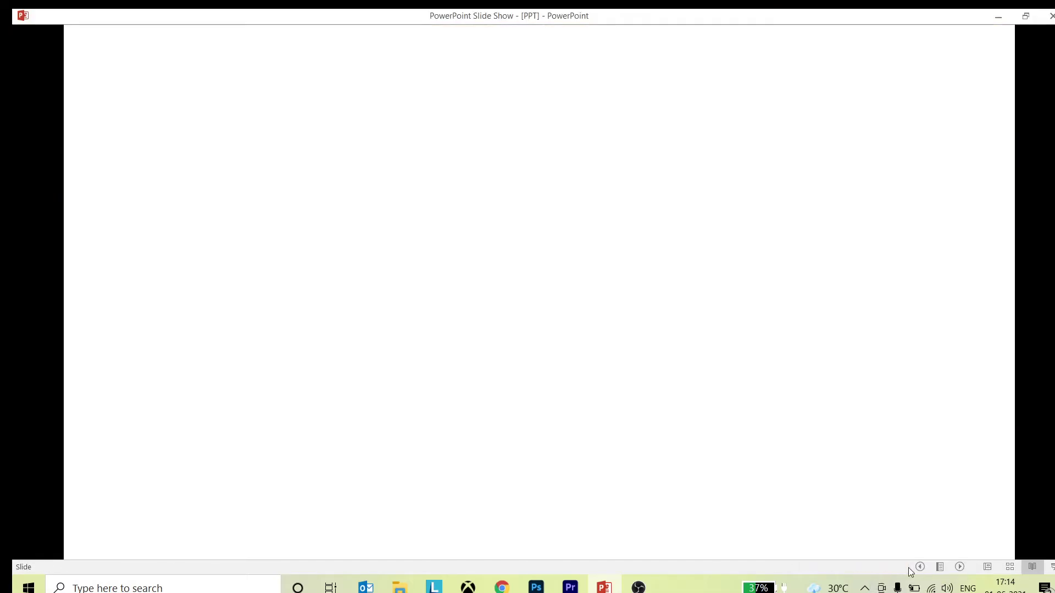
click(801, 430)
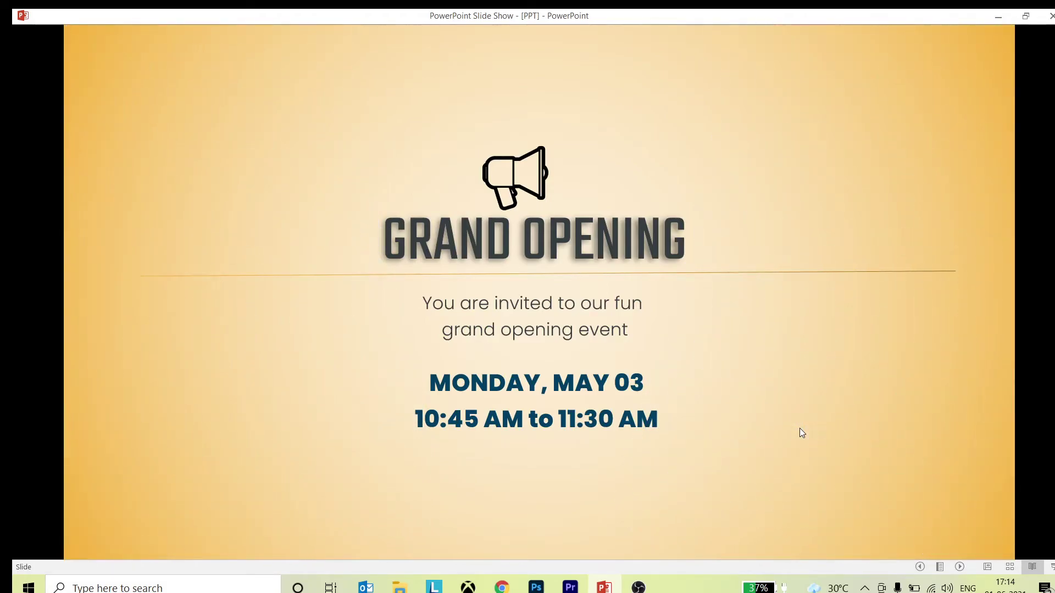
key(Escape)
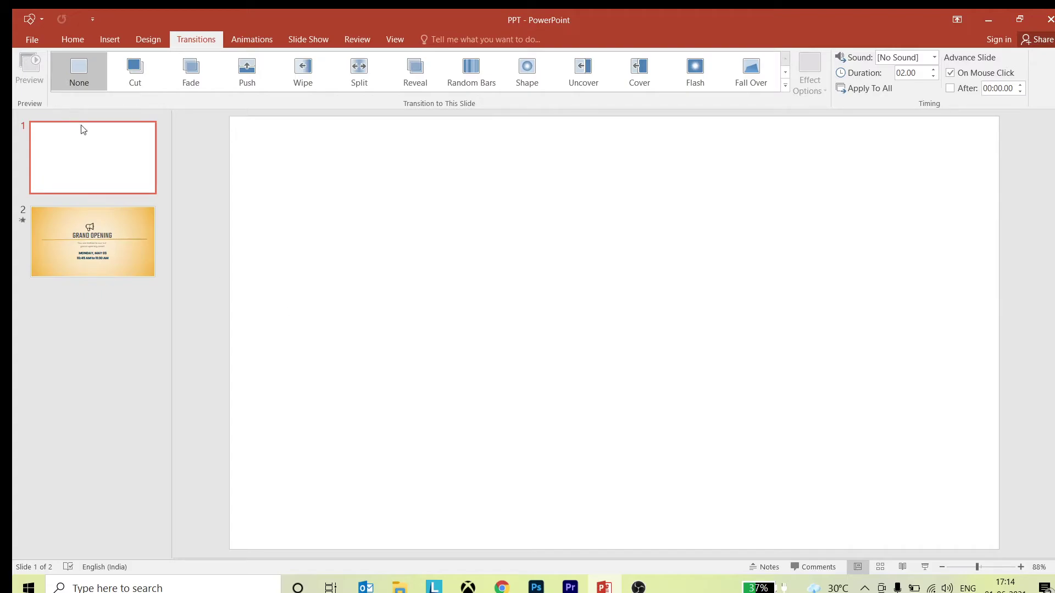
Step: Drag curtain-1275200 from the Episode_07 folder onto the first slide
click(398, 587)
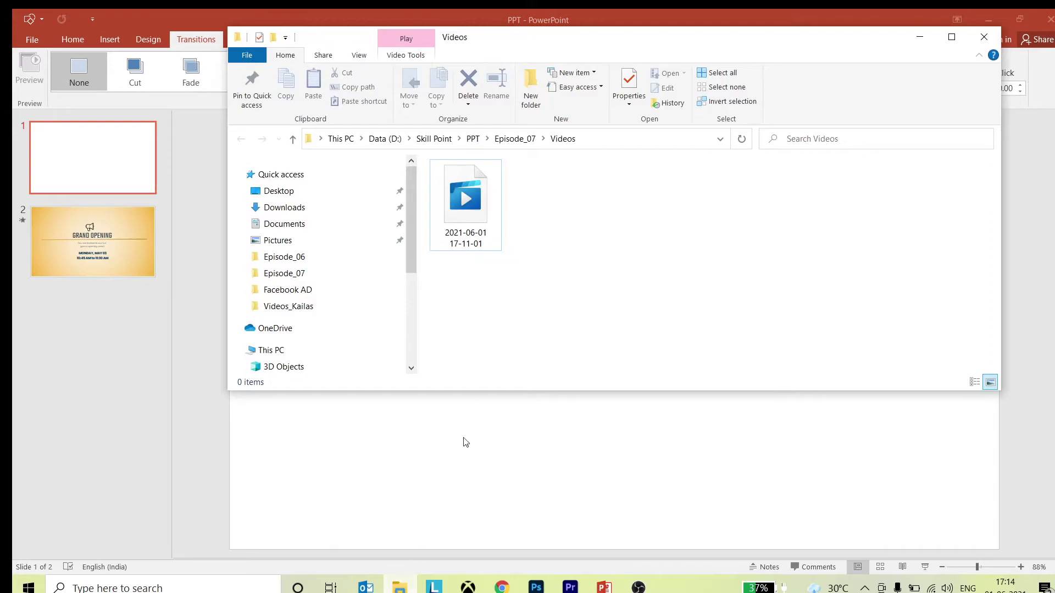
click(512, 142)
click(524, 186)
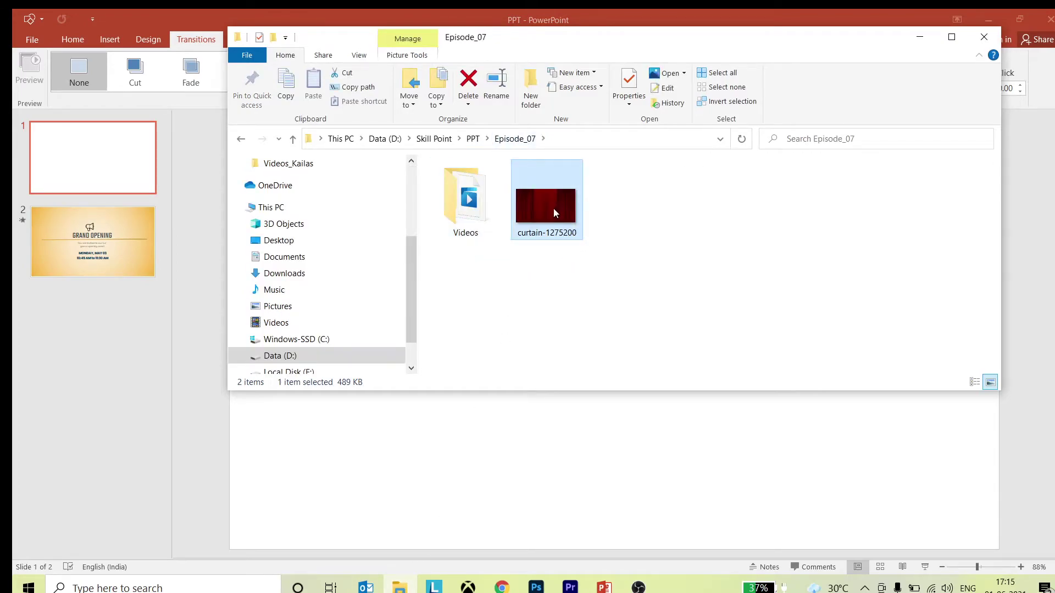
drag(552, 203, 482, 439)
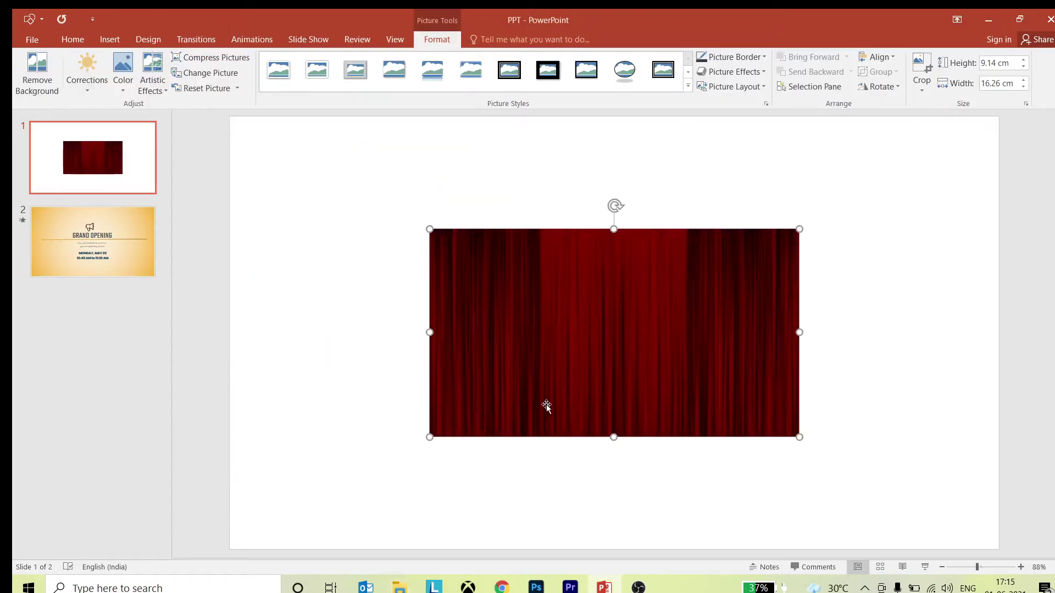
Step: Move the curtain picture to the top-left corner and stretch it to 19.05 x 33.87 cm
drag(564, 320, 365, 205)
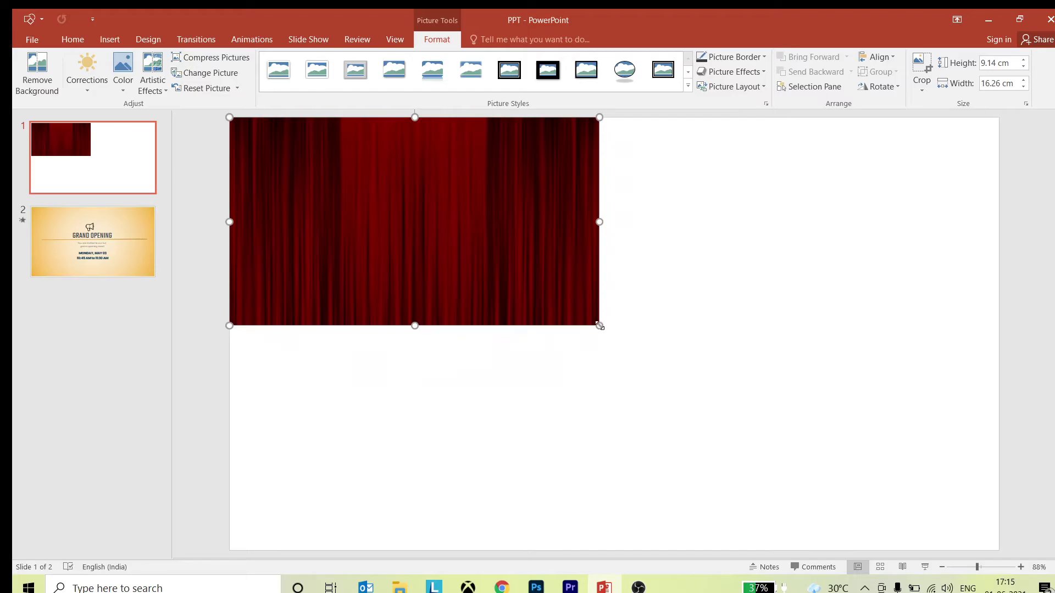
drag(608, 333, 998, 541)
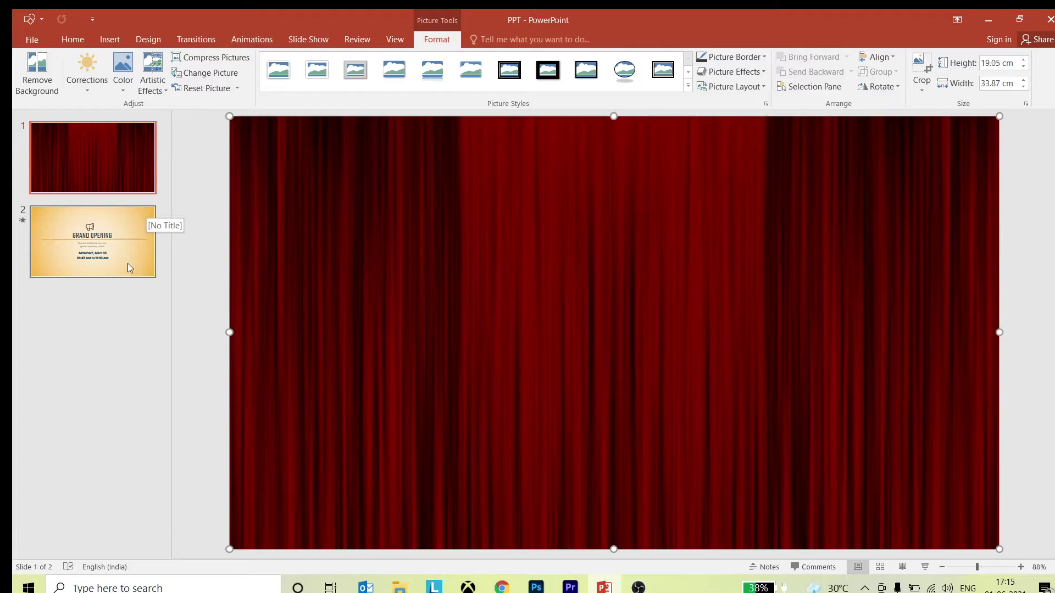
Step: Preview the show advancing from the curtain to Grand Opening, then preview Grand Opening alone
click(925, 567)
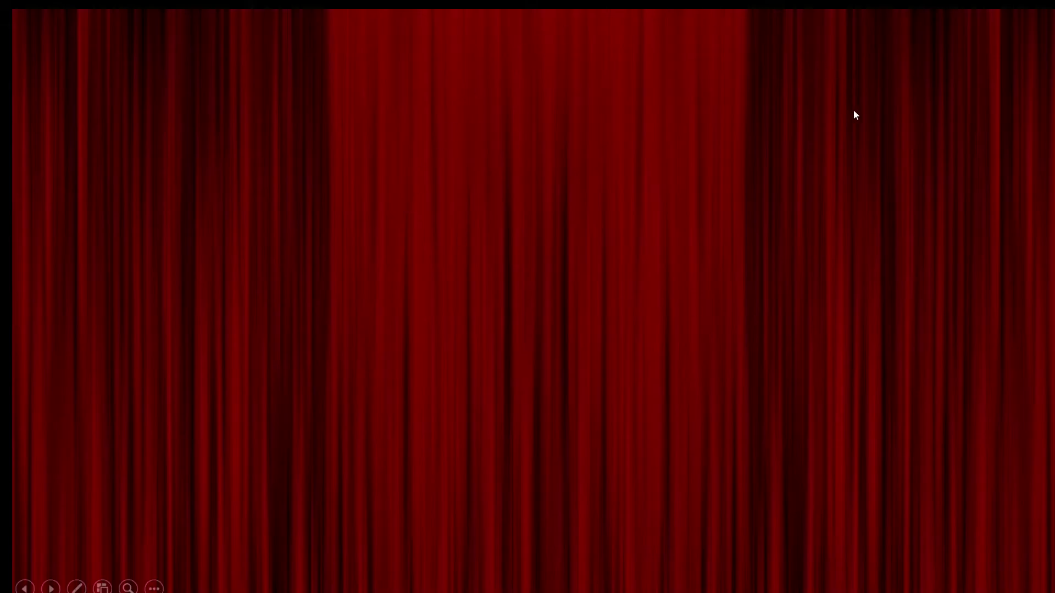
click(1014, 370)
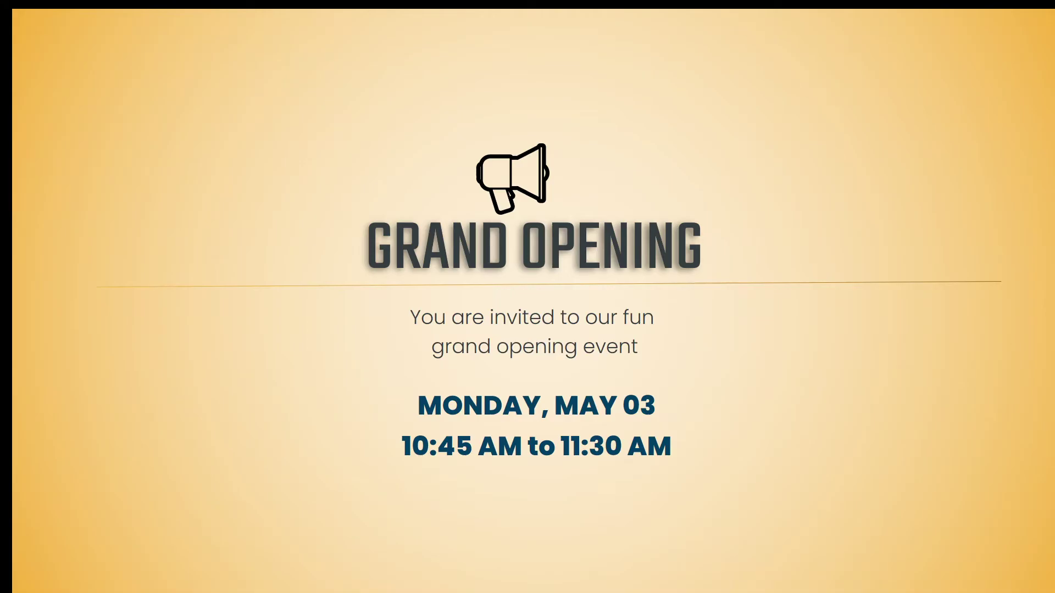
key(Escape)
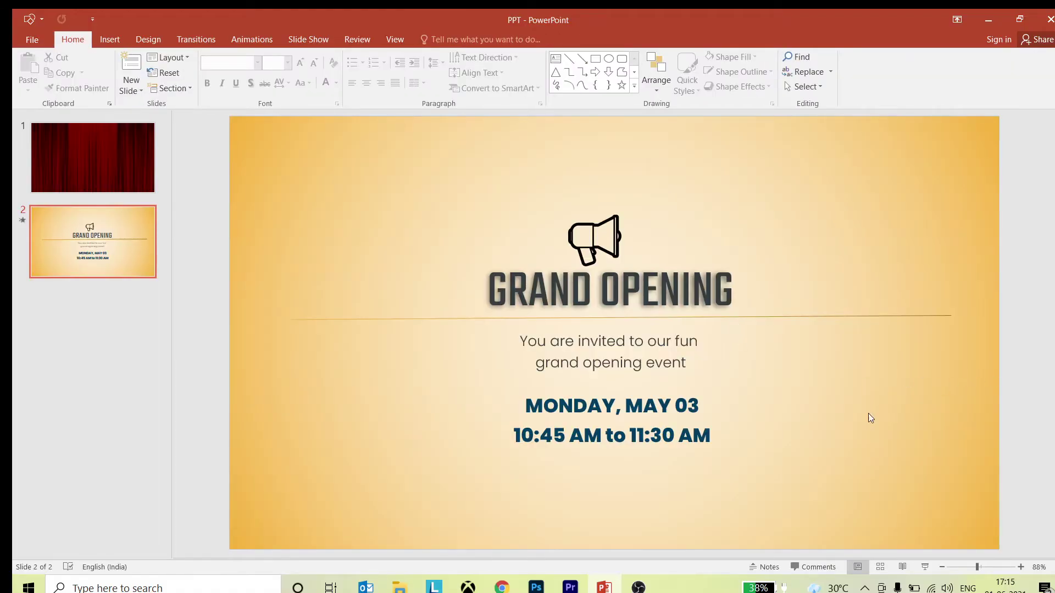
click(925, 567)
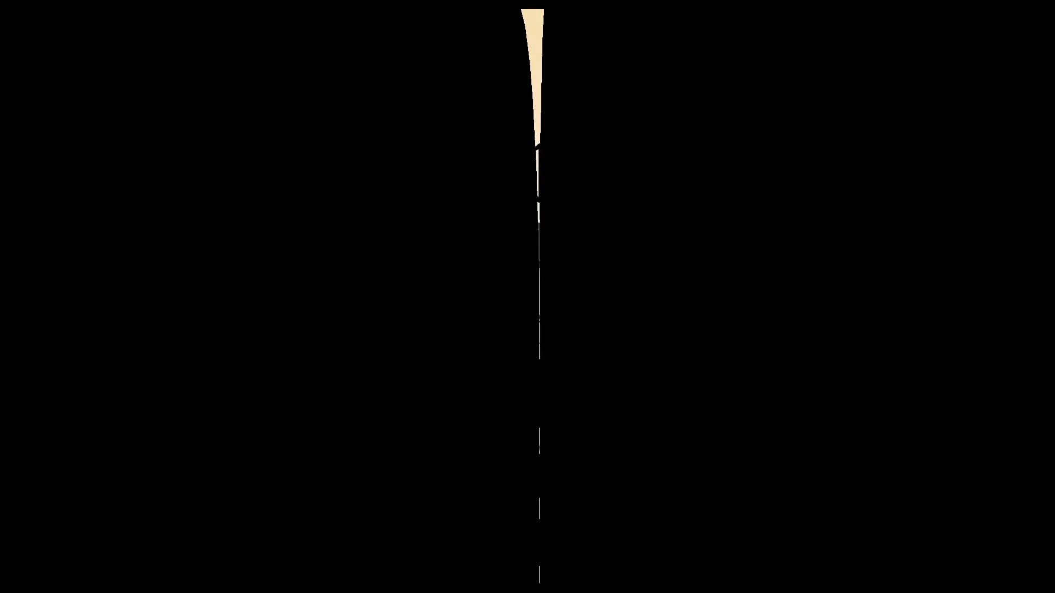
key(Escape)
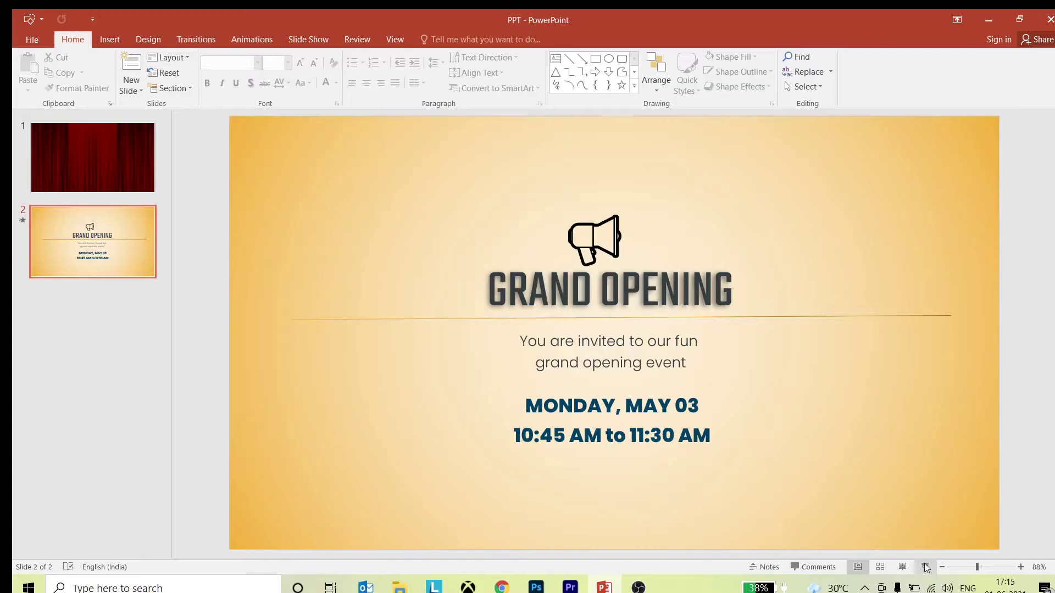
Step: Replay the show with Slide Show > From Beginning, advancing to slide 2, then exit
click(42, 159)
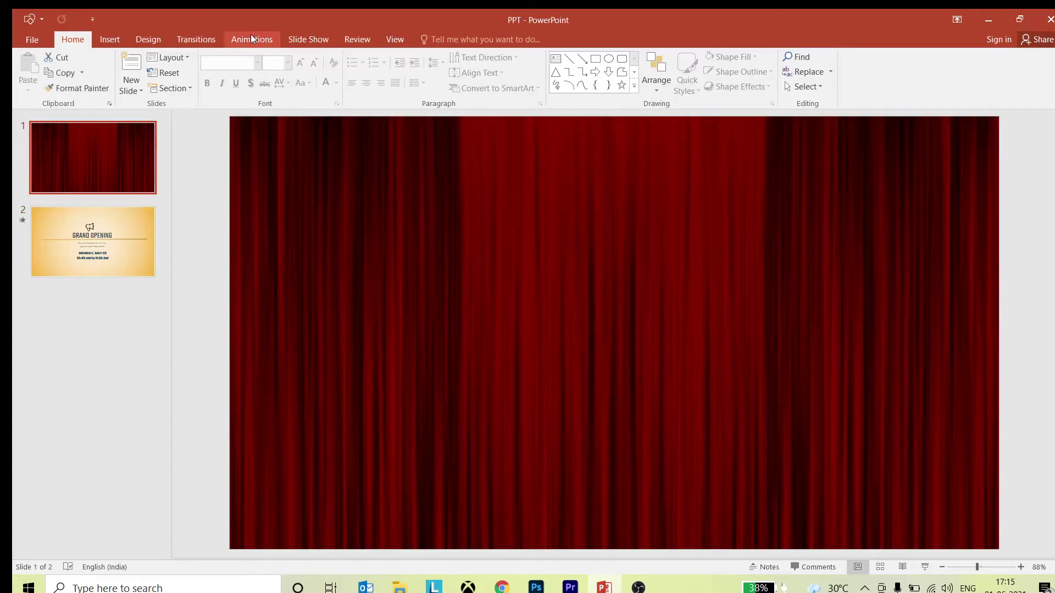
click(301, 39)
click(31, 69)
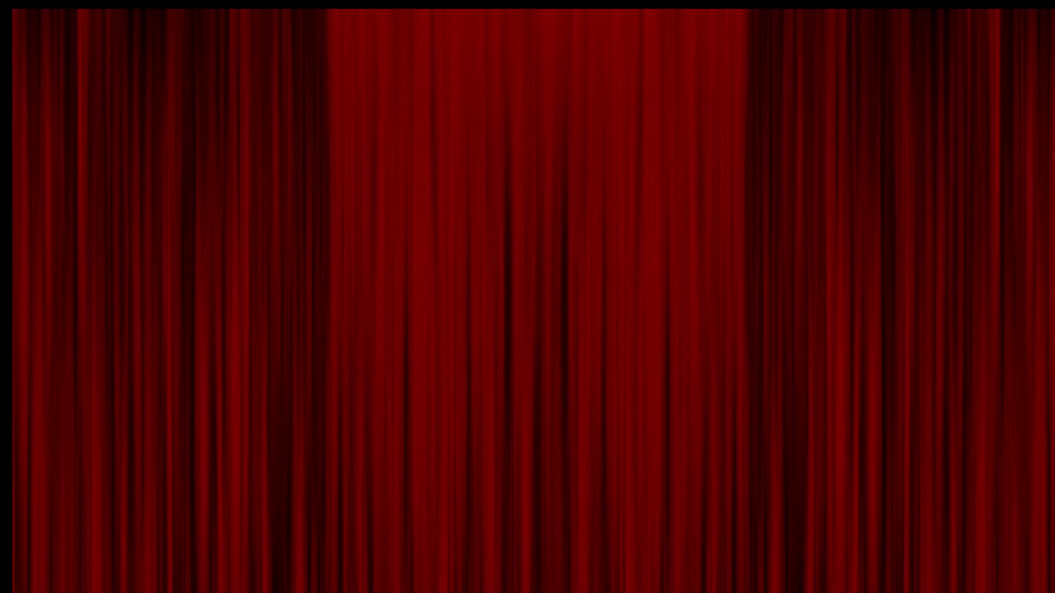
key(Right)
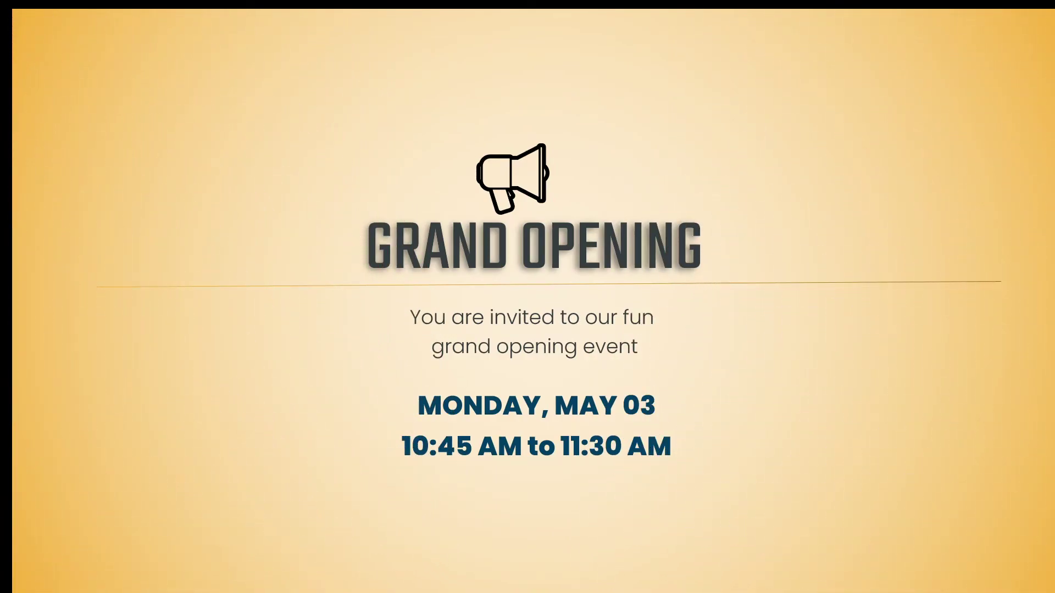
key(Escape)
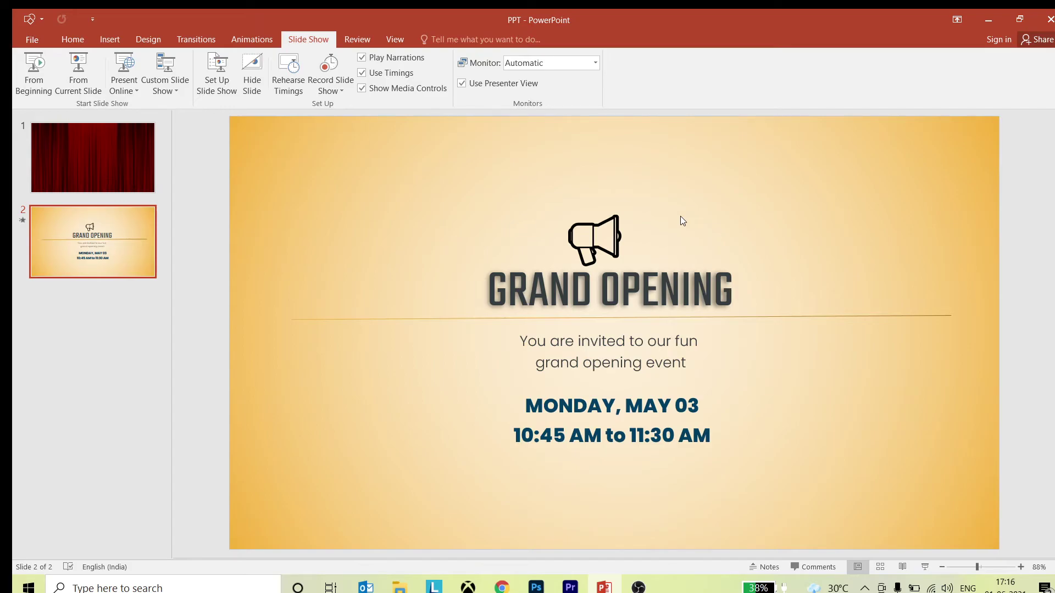
Step: Make the curtain slide advance automatically After 00:02.00 instead of On Mouse Click
click(146, 124)
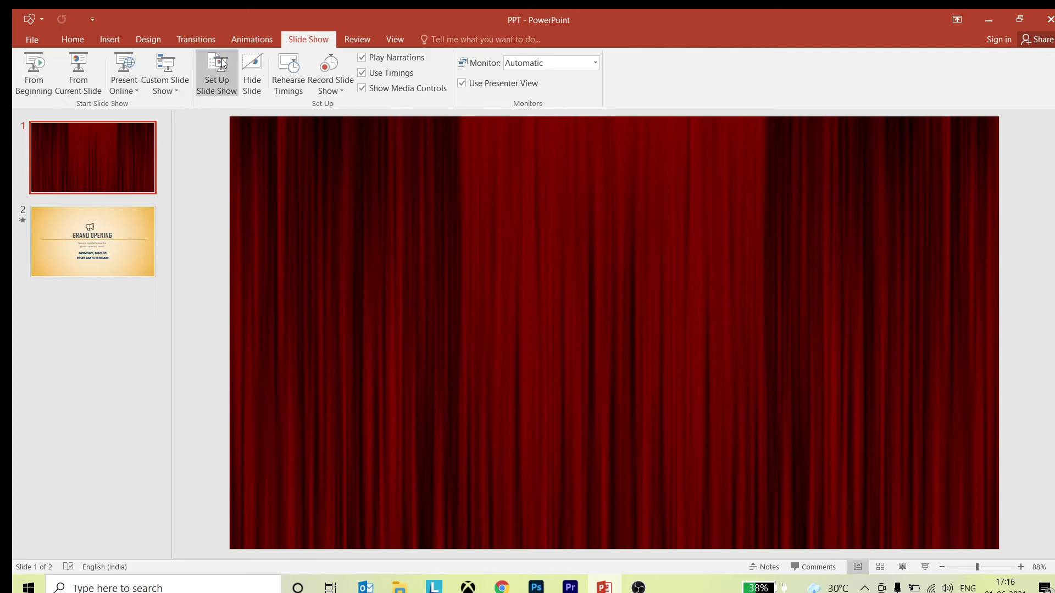
click(198, 40)
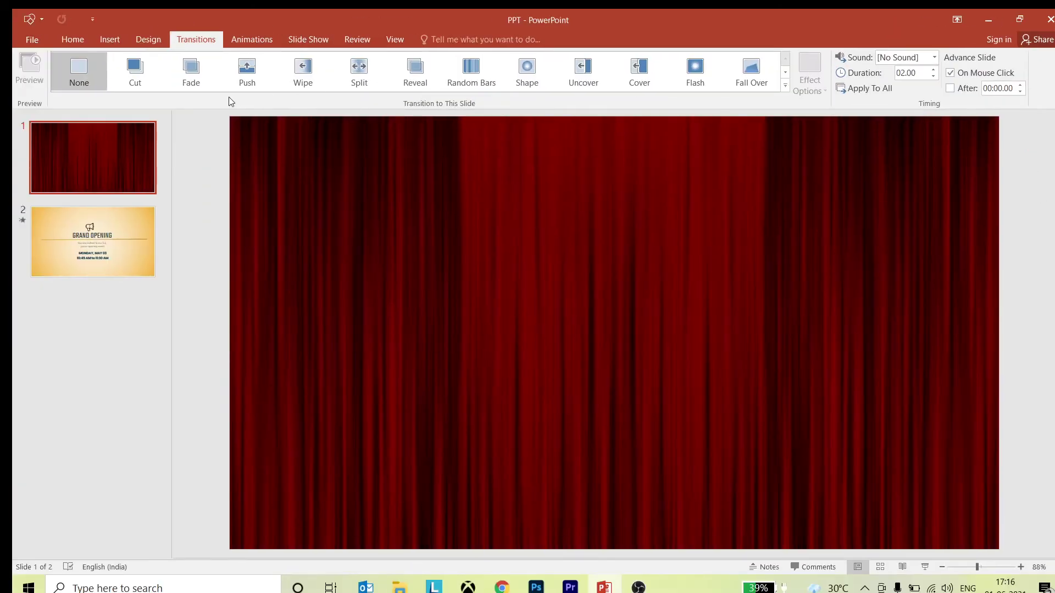
click(97, 159)
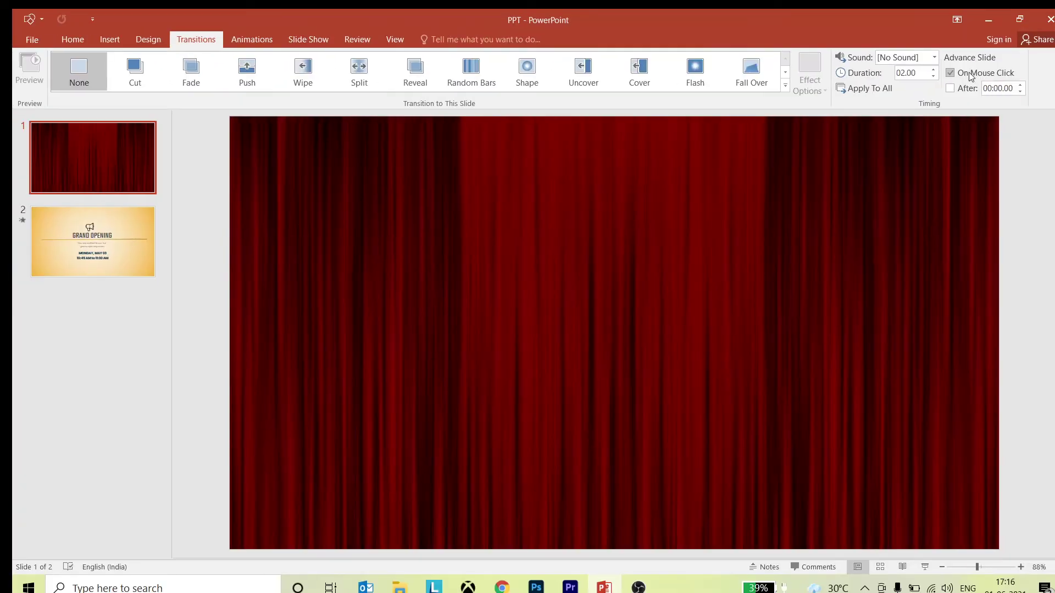
click(952, 74)
click(951, 88)
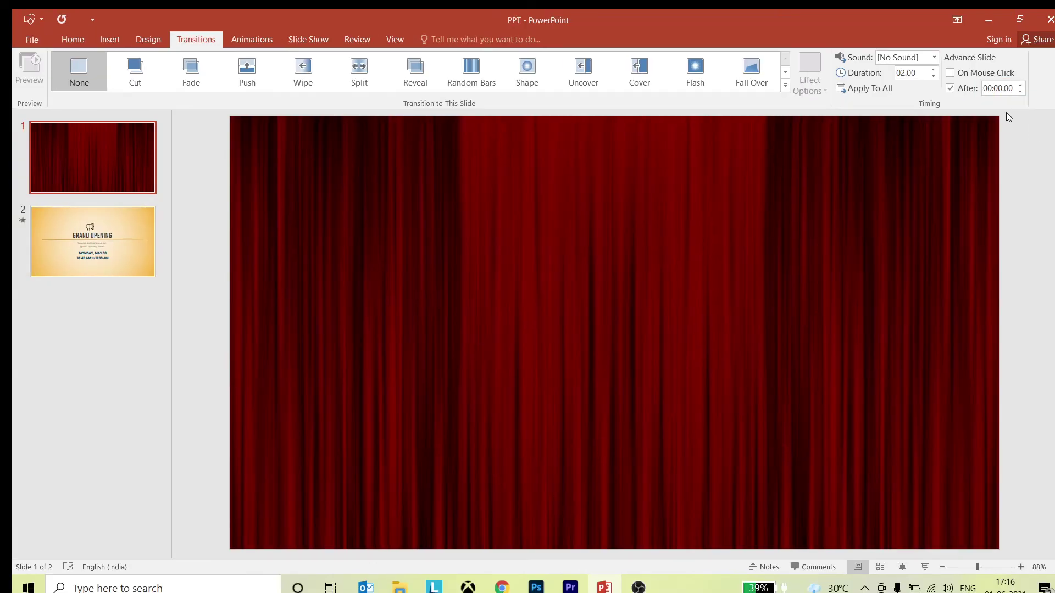
double_click(999, 88)
key(BackSpace)
text(2)
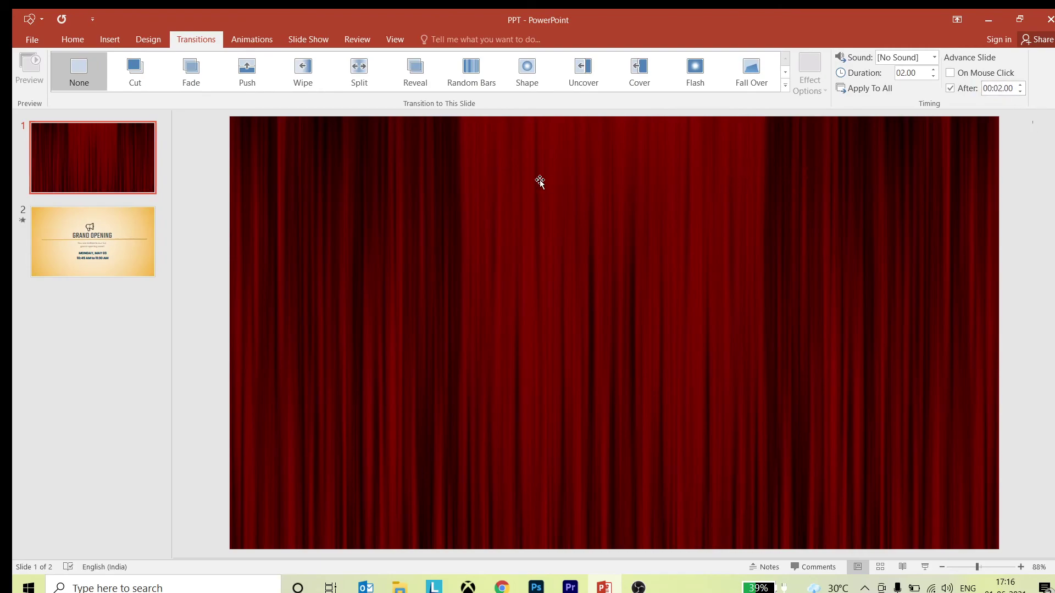
click(308, 40)
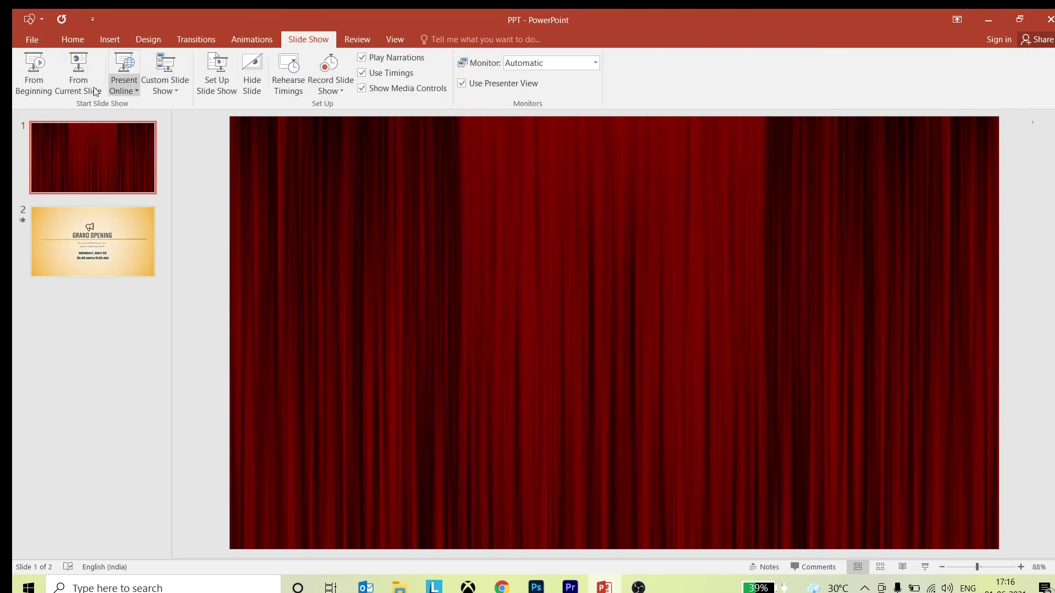
Step: Play the show From Beginning and watch the curtain auto-advance to Grand Opening
click(40, 94)
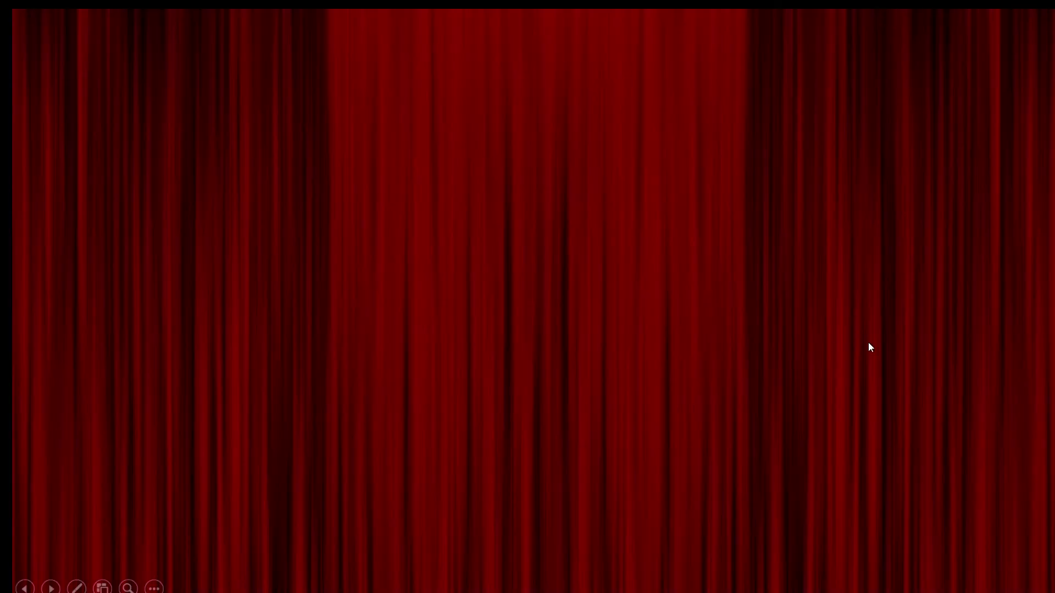